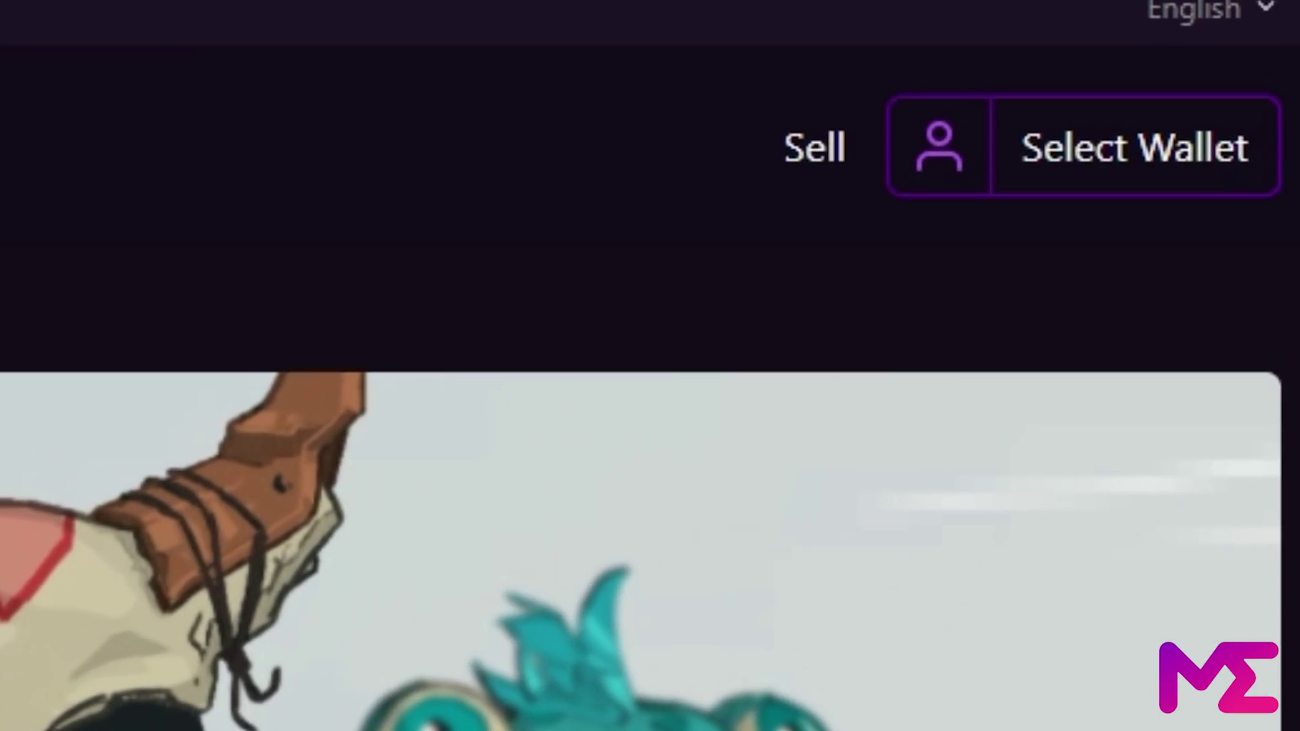
Connect Magic Eden to the Phantom wallet, chosen from the full list of supported wallets
{"action": "left_click", "coordinate": [1175, 181]}
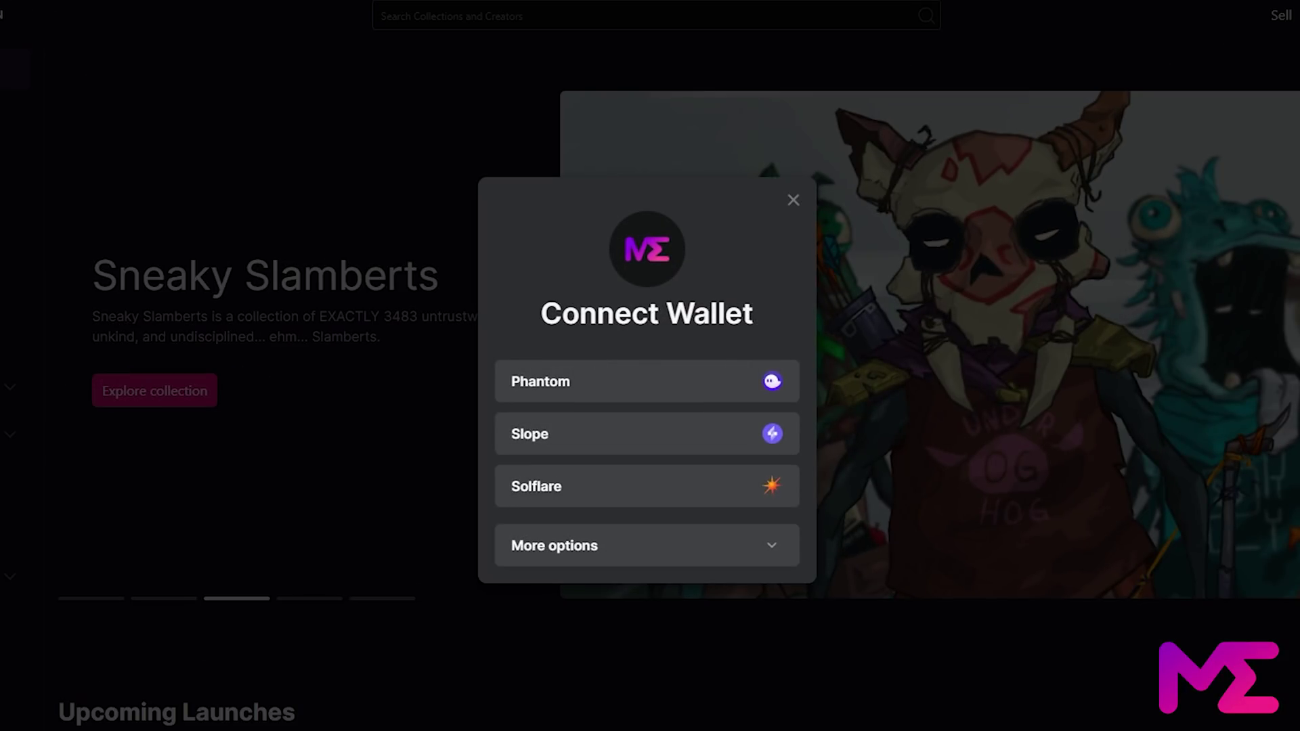
{"action": "left_click", "coordinate": [735, 550]}
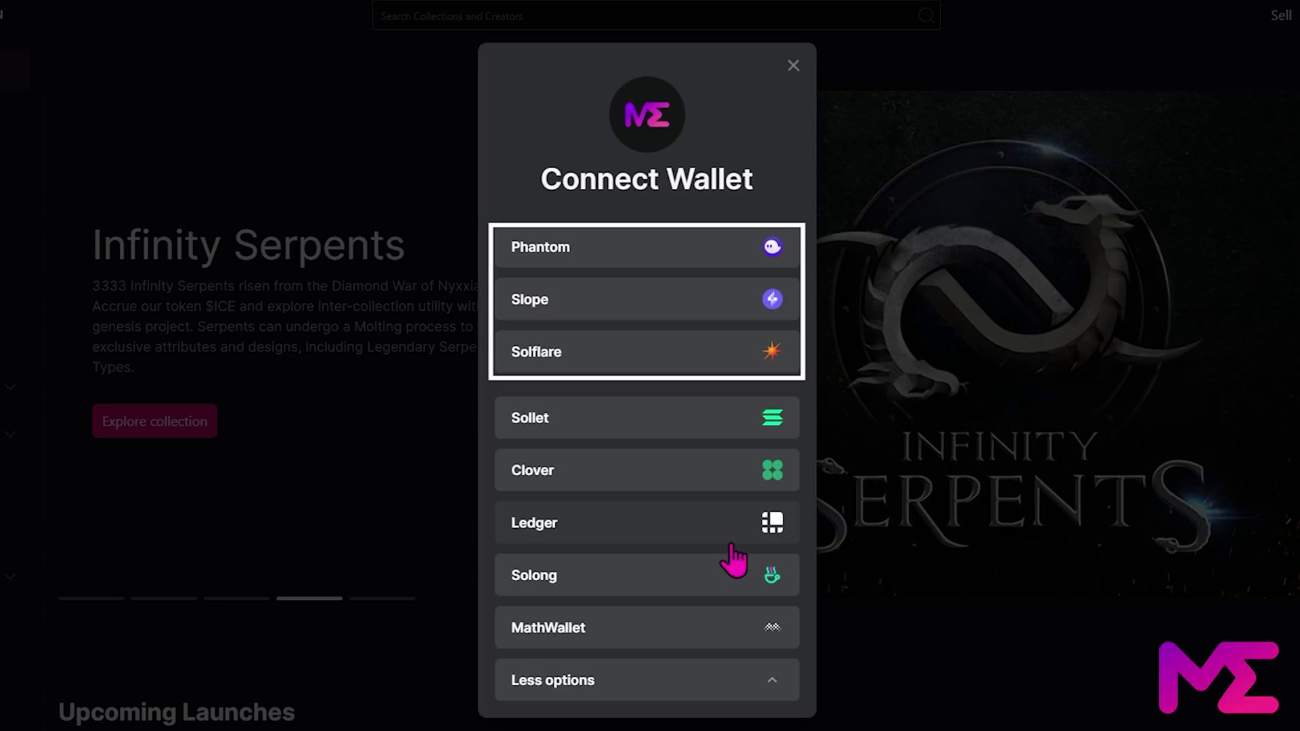
{"action": "left_click", "coordinate": [626, 247]}
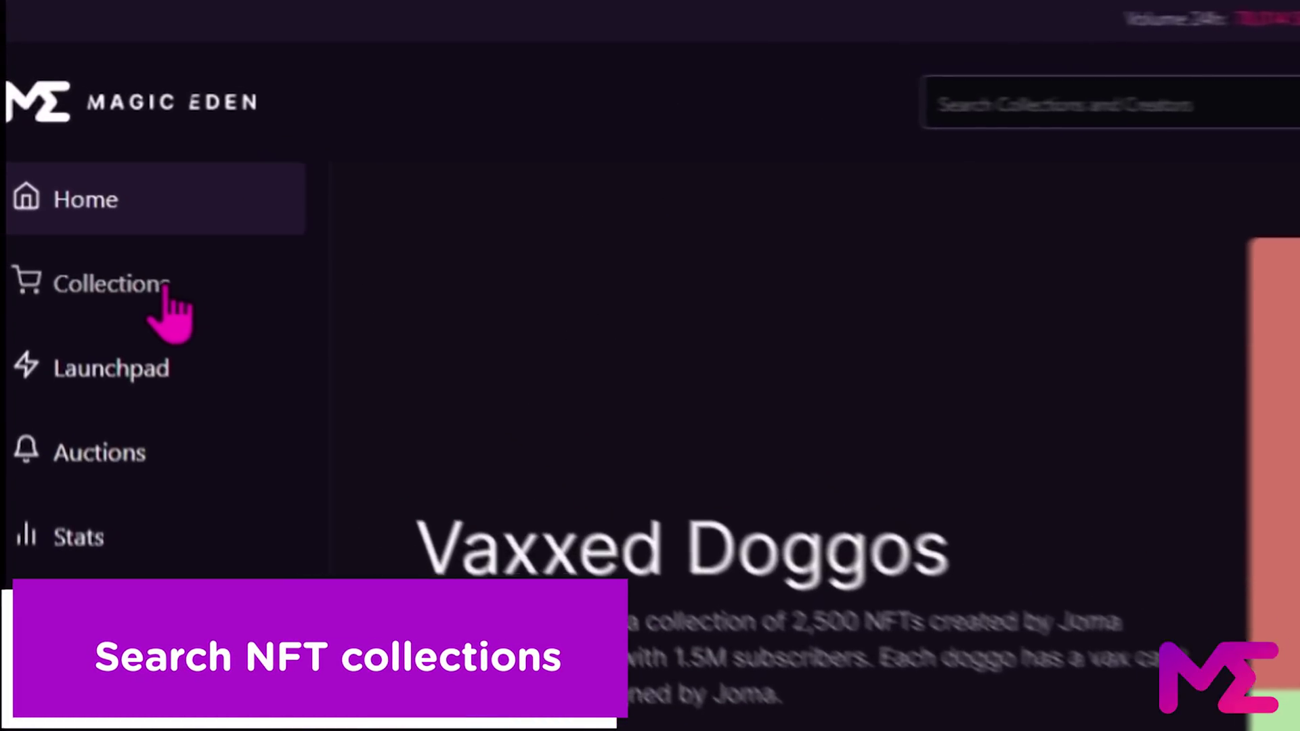
Open Collections and browse the All, Popular and New lists, ending on Popular
{"action": "left_click", "coordinate": [64, 160]}
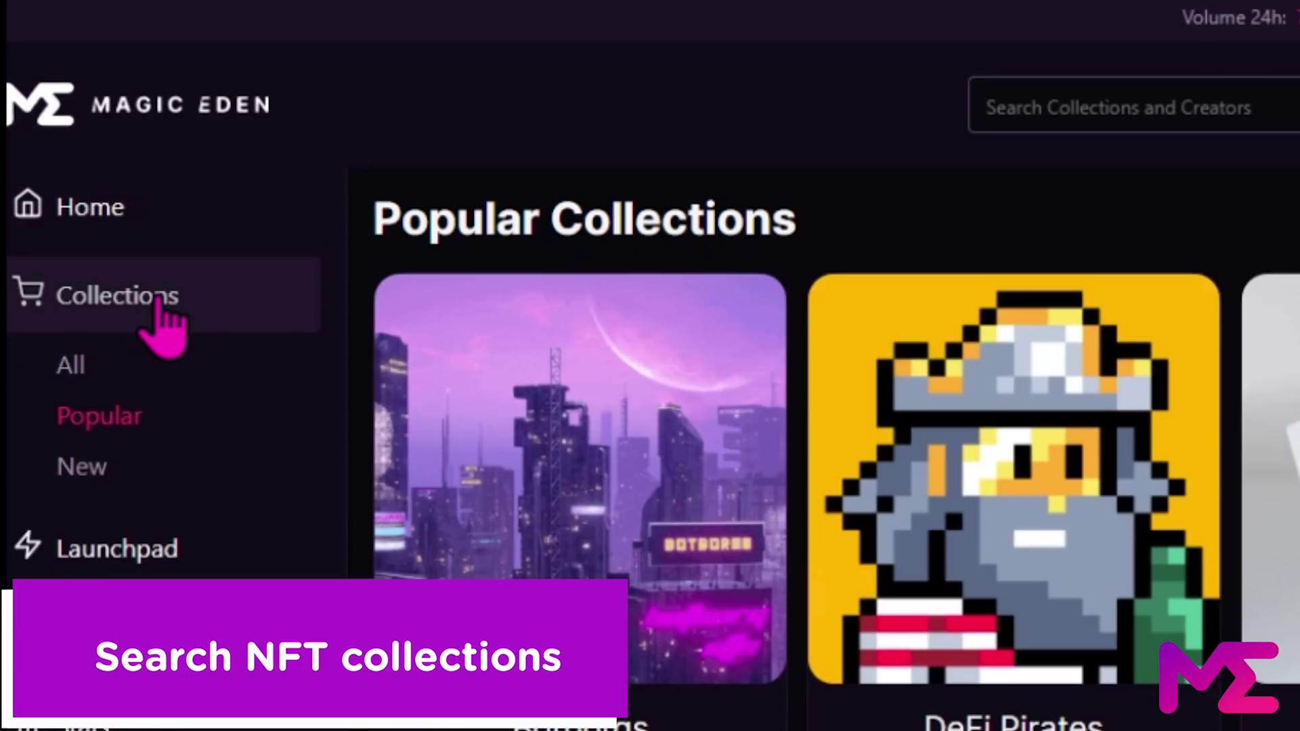
{"action": "left_click", "coordinate": [139, 362]}
{"action": "left_click", "coordinate": [130, 419]}
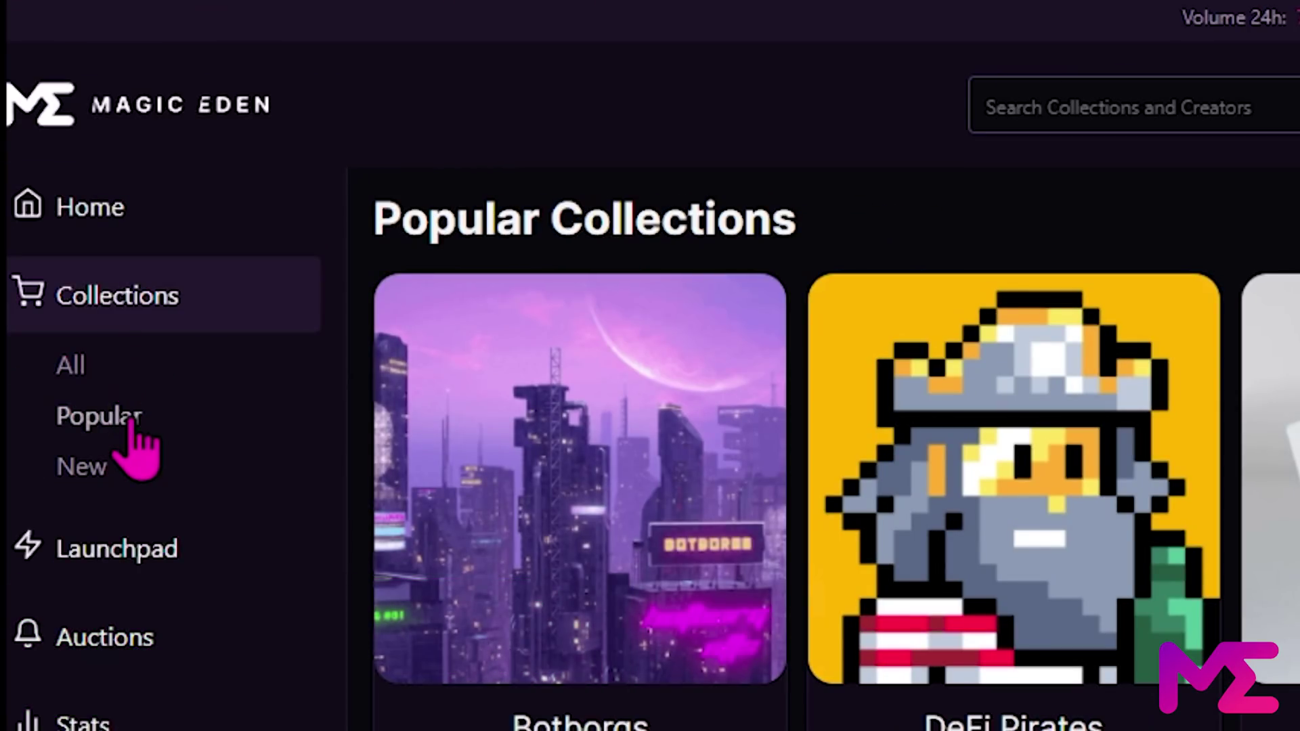
{"action": "left_click", "coordinate": [109, 472]}
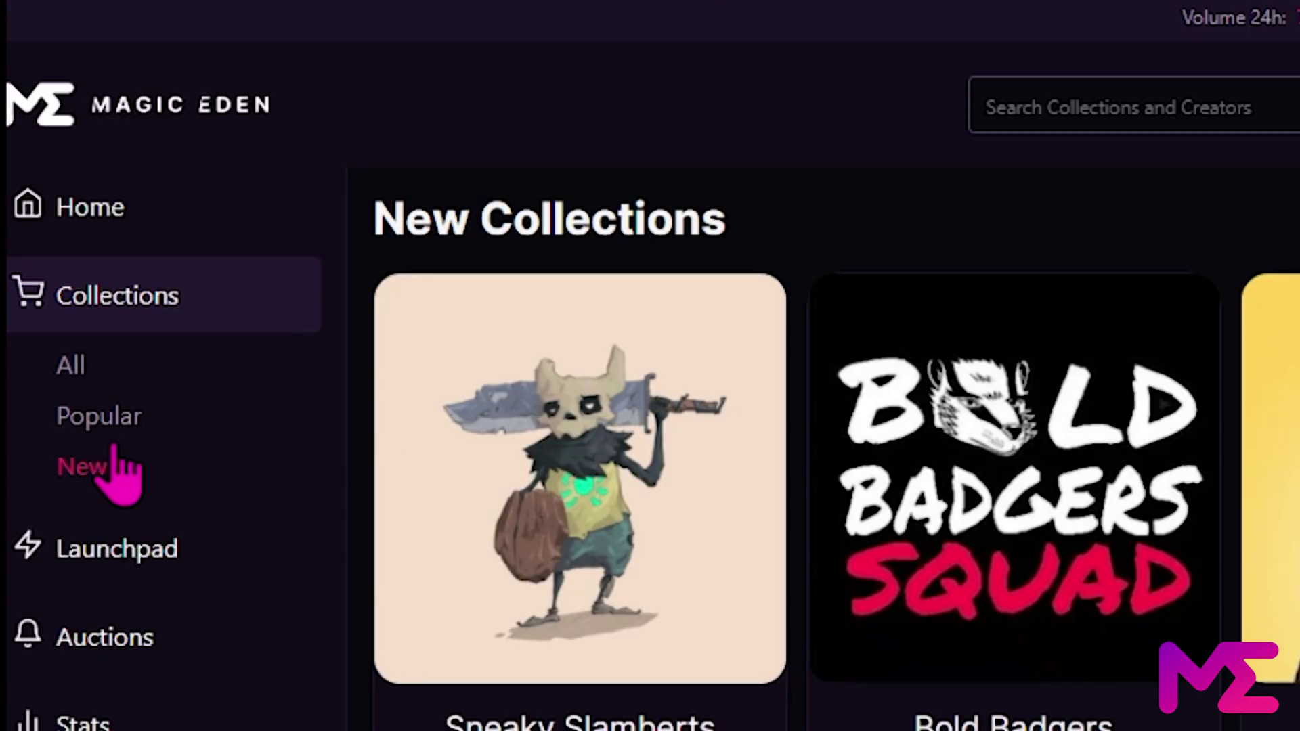
{"action": "left_click", "coordinate": [111, 420]}
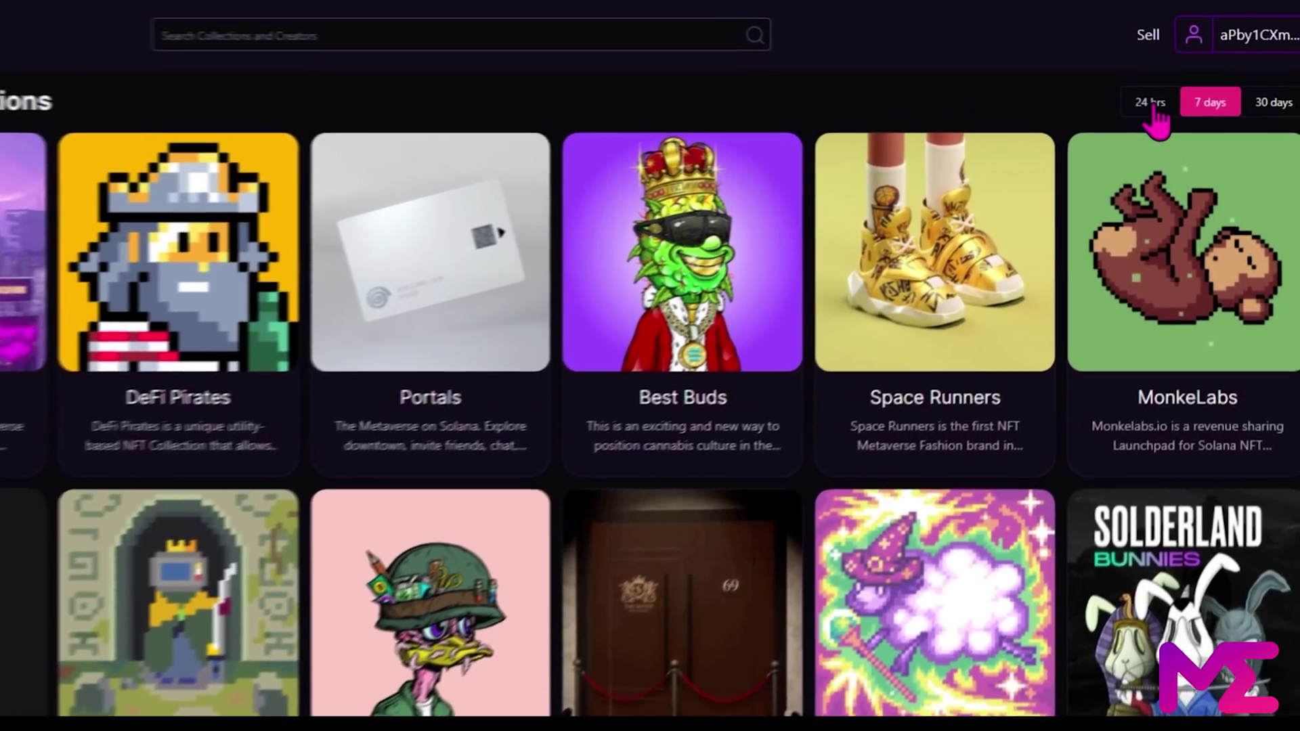
Rank the popular collections over the 30 days period
{"action": "left_click", "coordinate": [1185, 105]}
{"action": "left_click", "coordinate": [1181, 102]}
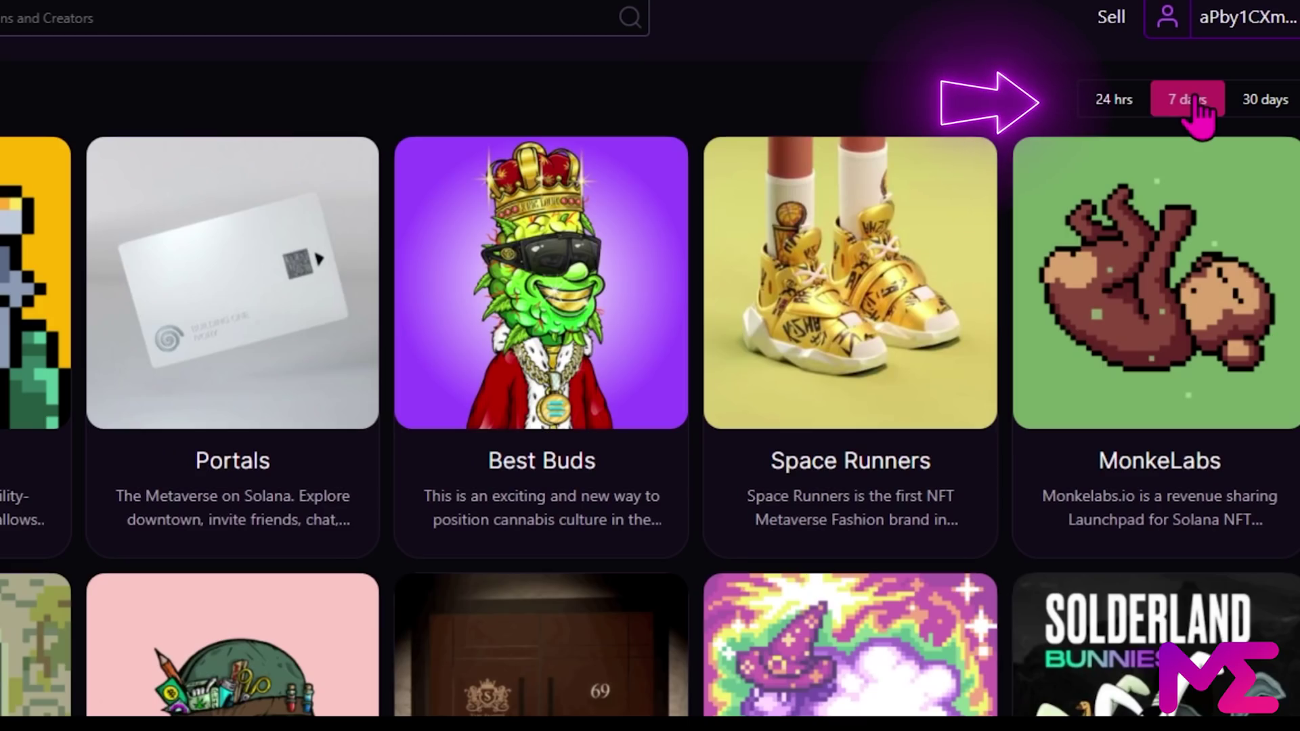
{"action": "left_click", "coordinate": [1264, 102]}
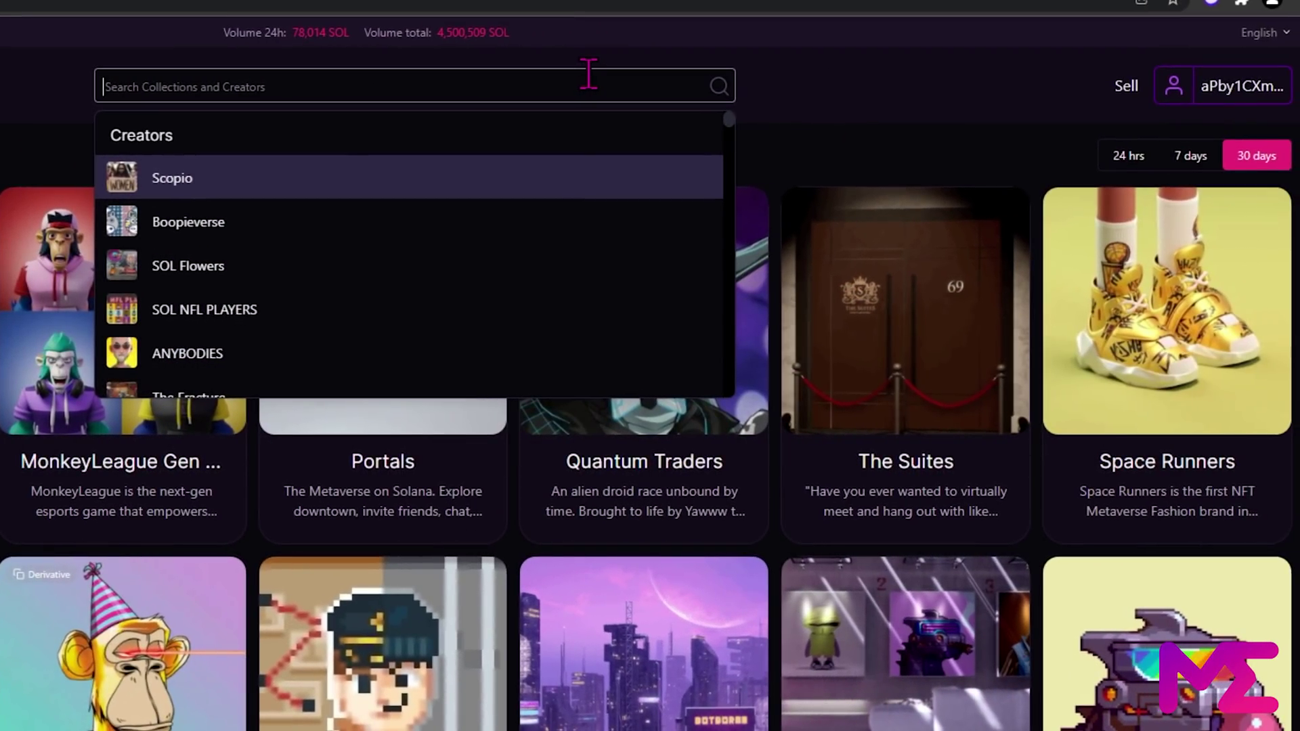
After a look at Space Runners, search for and open the BCBY: Animals collection
{"action": "left_click", "coordinate": [1216, 470]}
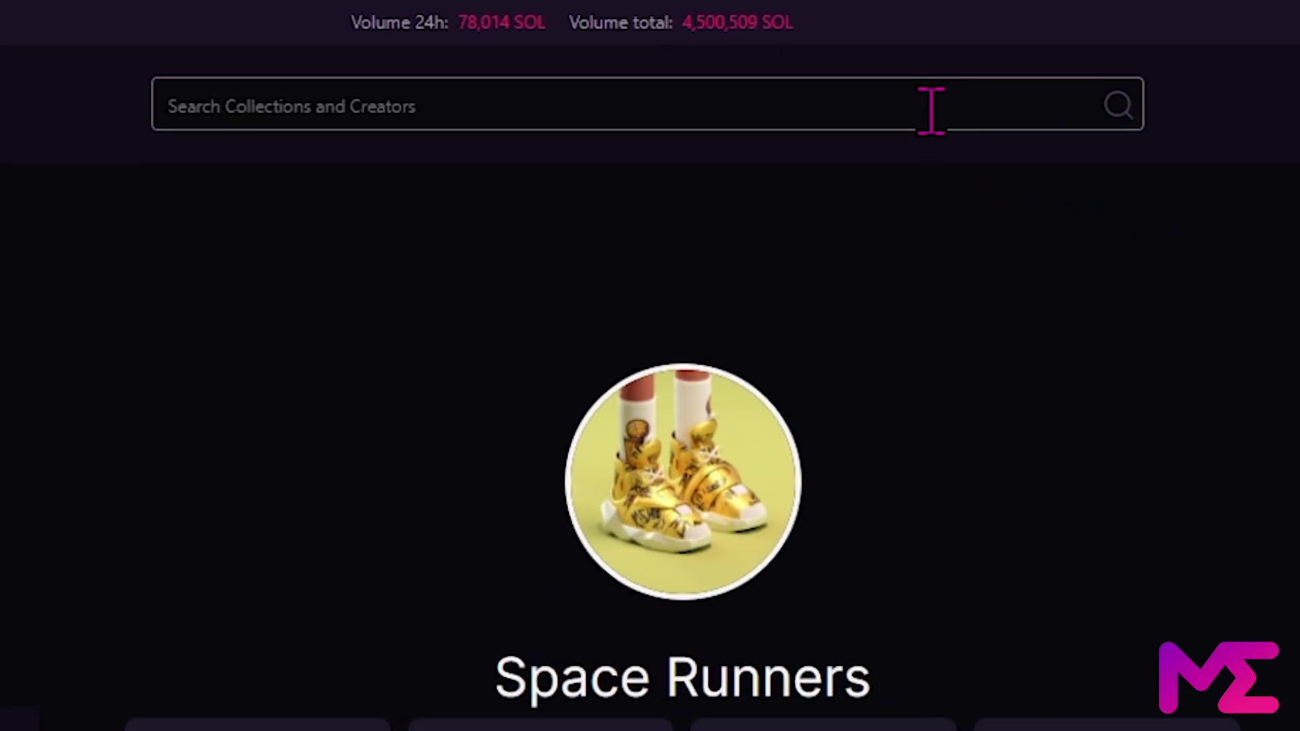
{"action": "left_click", "coordinate": [931, 110]}
{"action": "type", "text": "bo"}
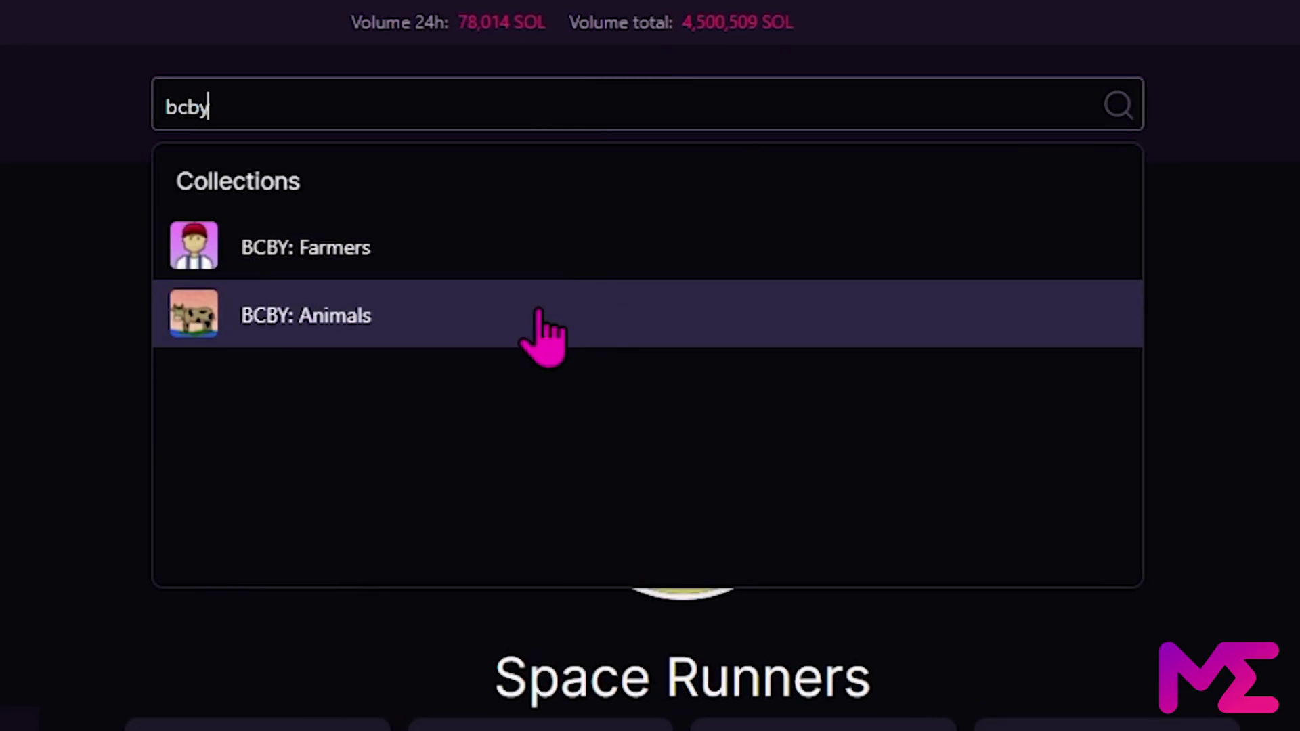
{"action": "left_click", "coordinate": [543, 312]}
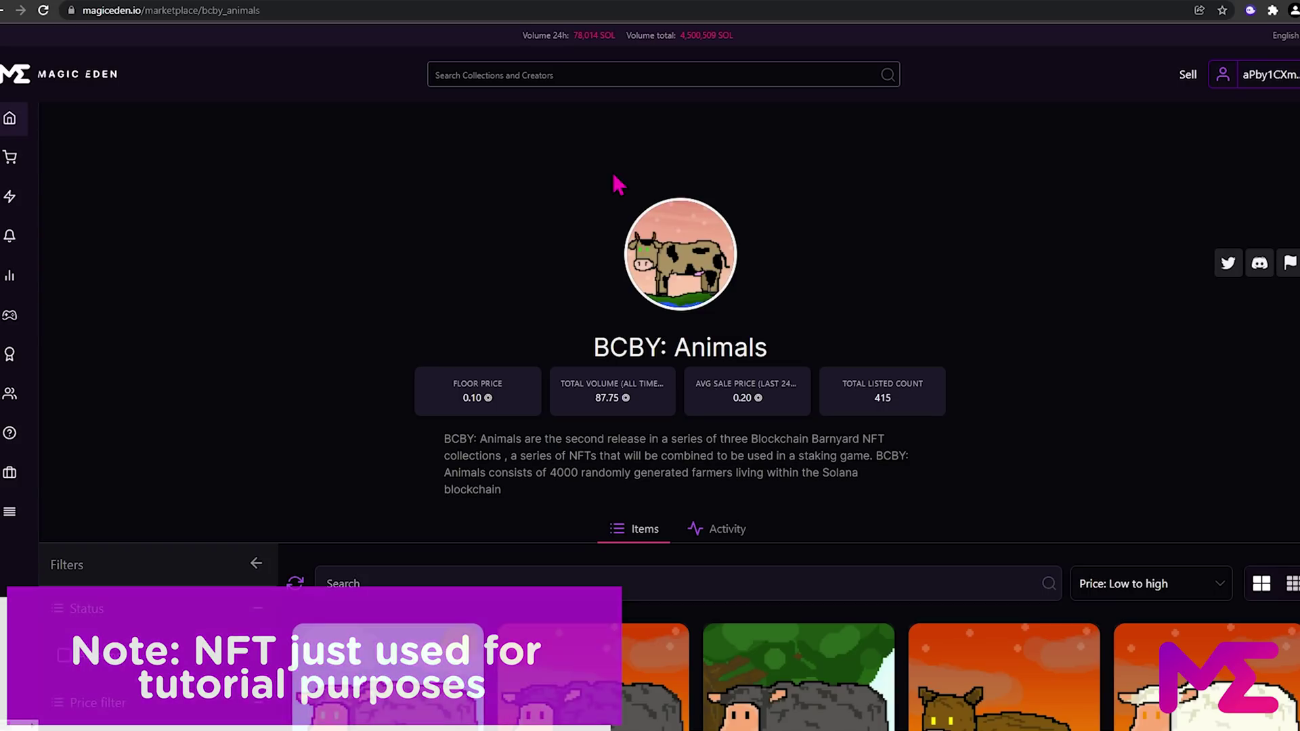
Check the BCBY: Animals recent sales activity, then return to the listed items
{"action": "scroll", "coordinate": [994, 339], "scroll_direction": "down", "scroll_amount": 12}
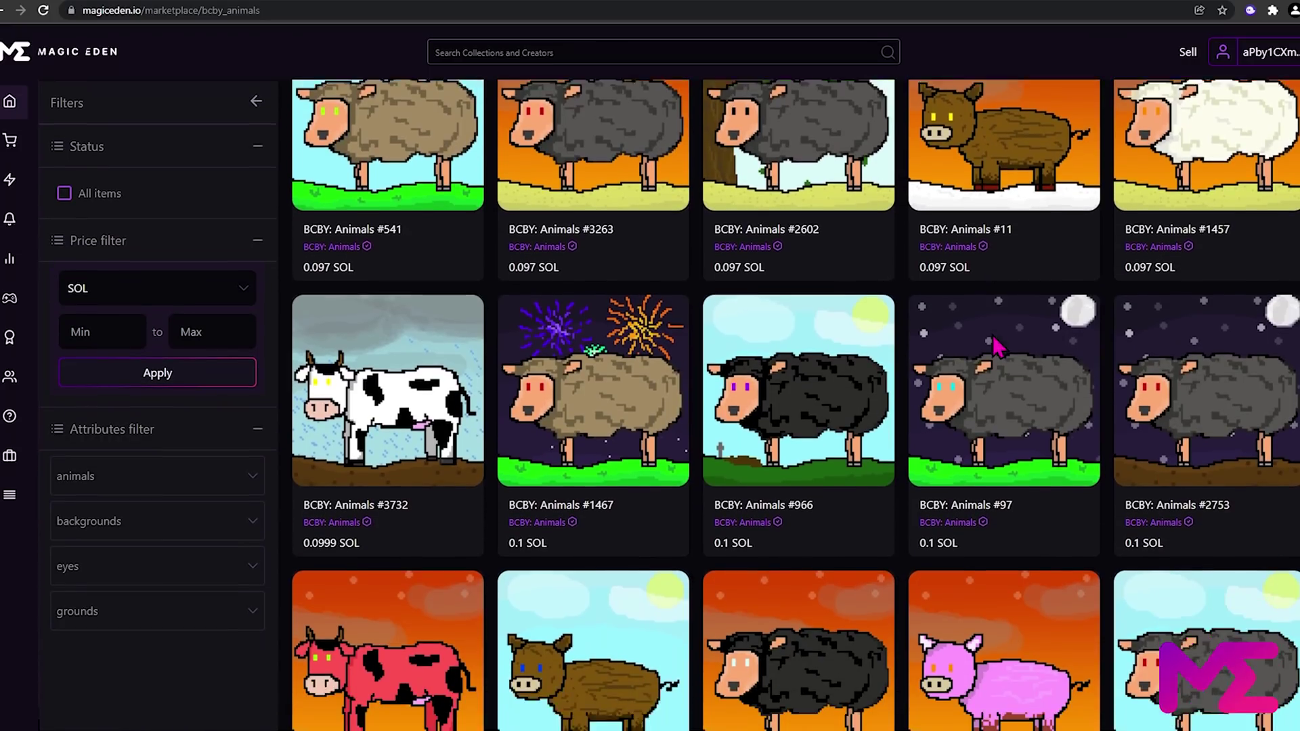
{"action": "scroll", "coordinate": [718, 365], "scroll_direction": "up", "scroll_amount": 12}
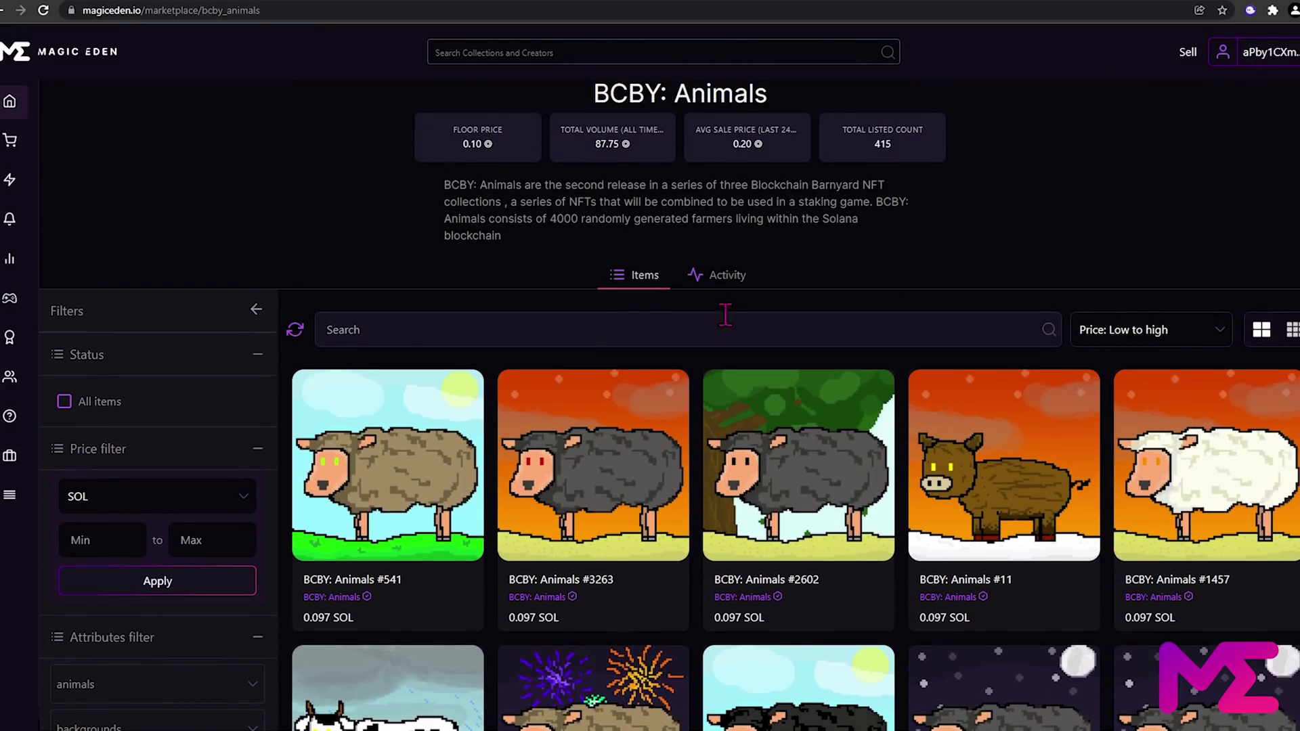
{"action": "left_click", "coordinate": [736, 286]}
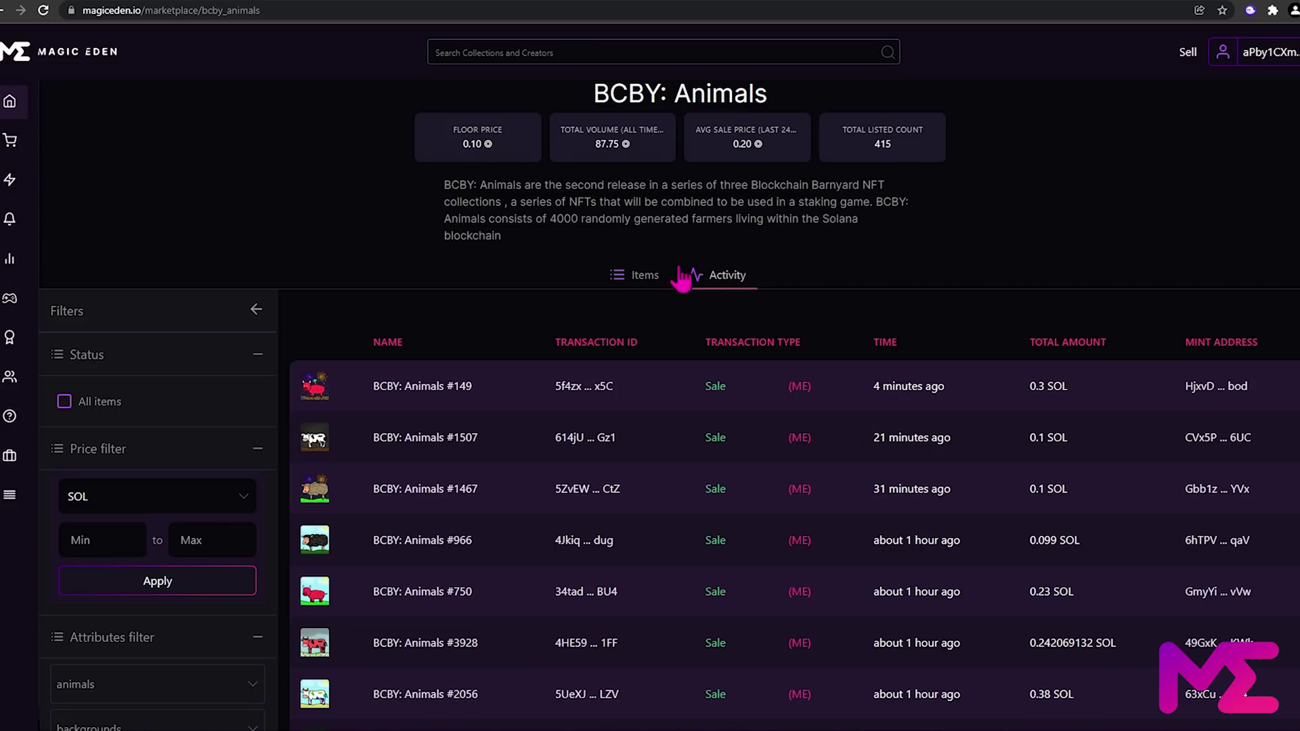
{"action": "left_click", "coordinate": [636, 279]}
{"action": "scroll", "coordinate": [207, 366], "scroll_direction": "down", "scroll_amount": 3}
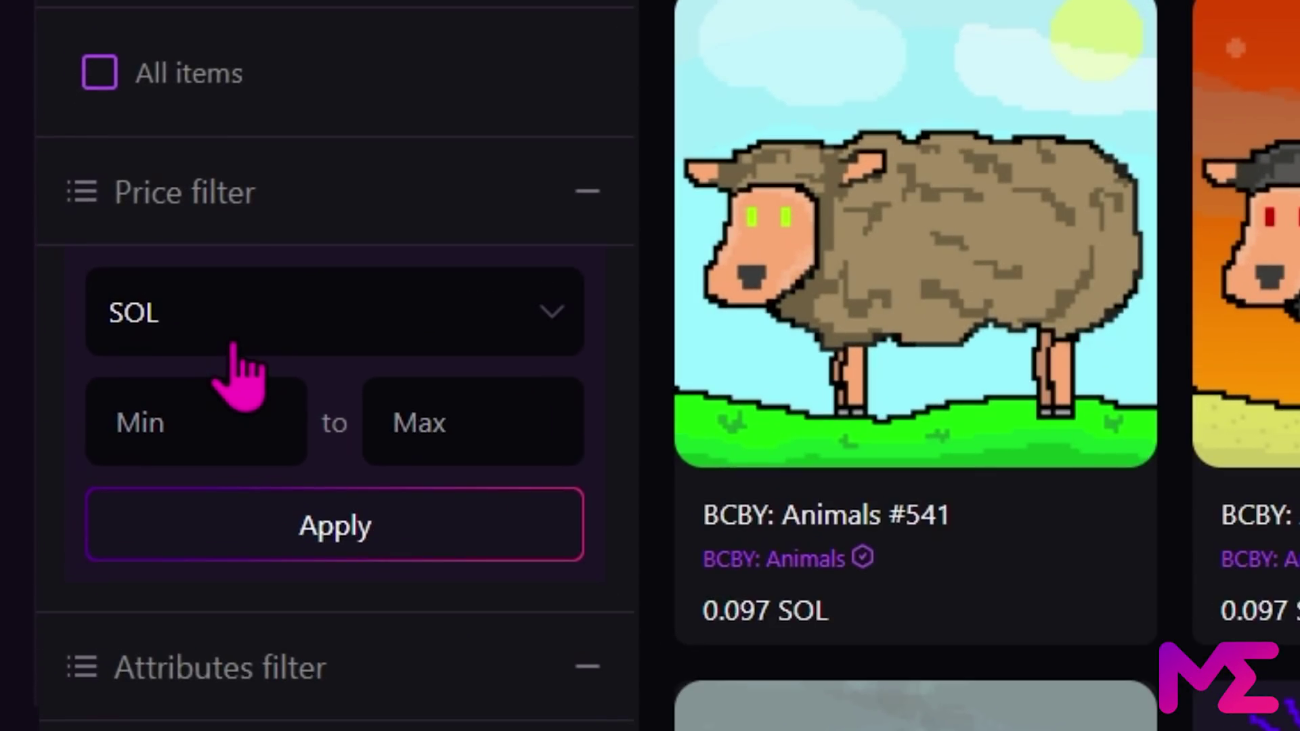
Apply a 0.09 to 0.2 SOL price filter, then remove it again
{"action": "left_click", "coordinate": [228, 408]}
{"action": "type", "text": "0.09"}
{"action": "key", "text": "Tab"}
{"action": "type", "text": "0.2"}
{"action": "left_click", "coordinate": [284, 541]}
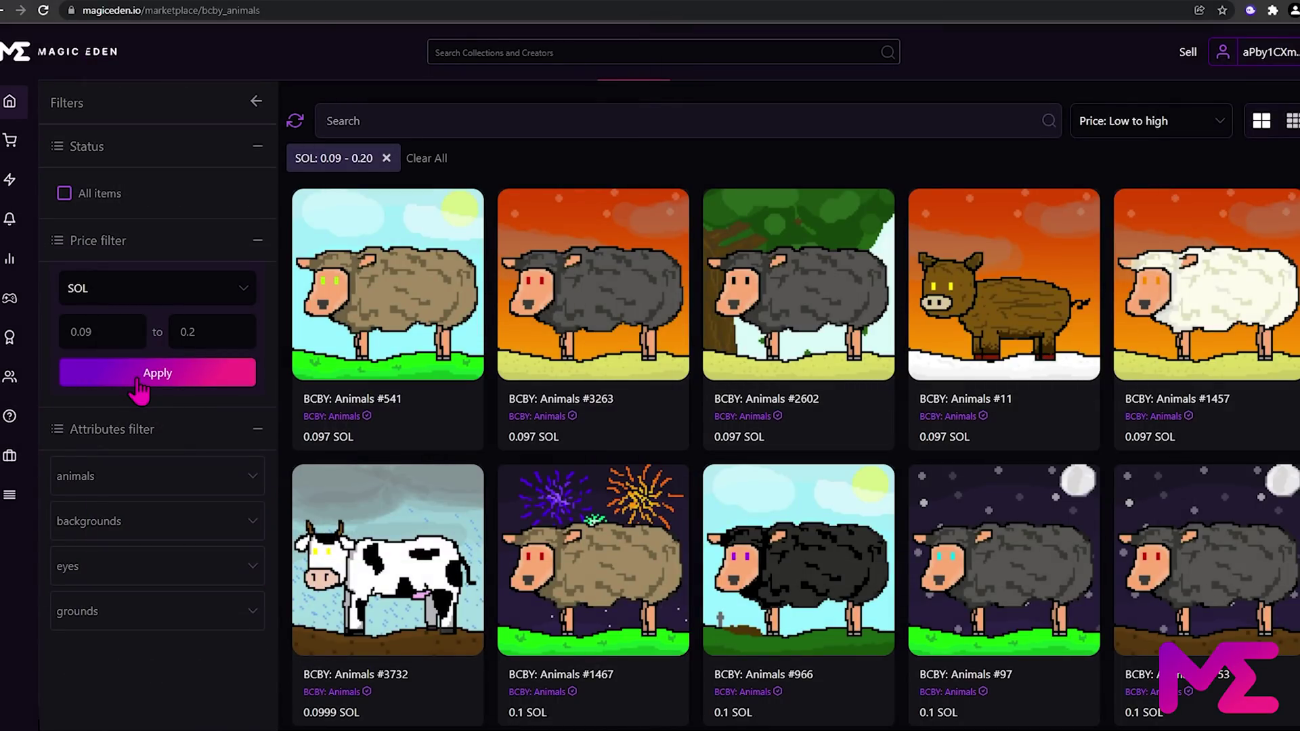
{"action": "scroll", "coordinate": [493, 235], "scroll_direction": "up", "scroll_amount": 1}
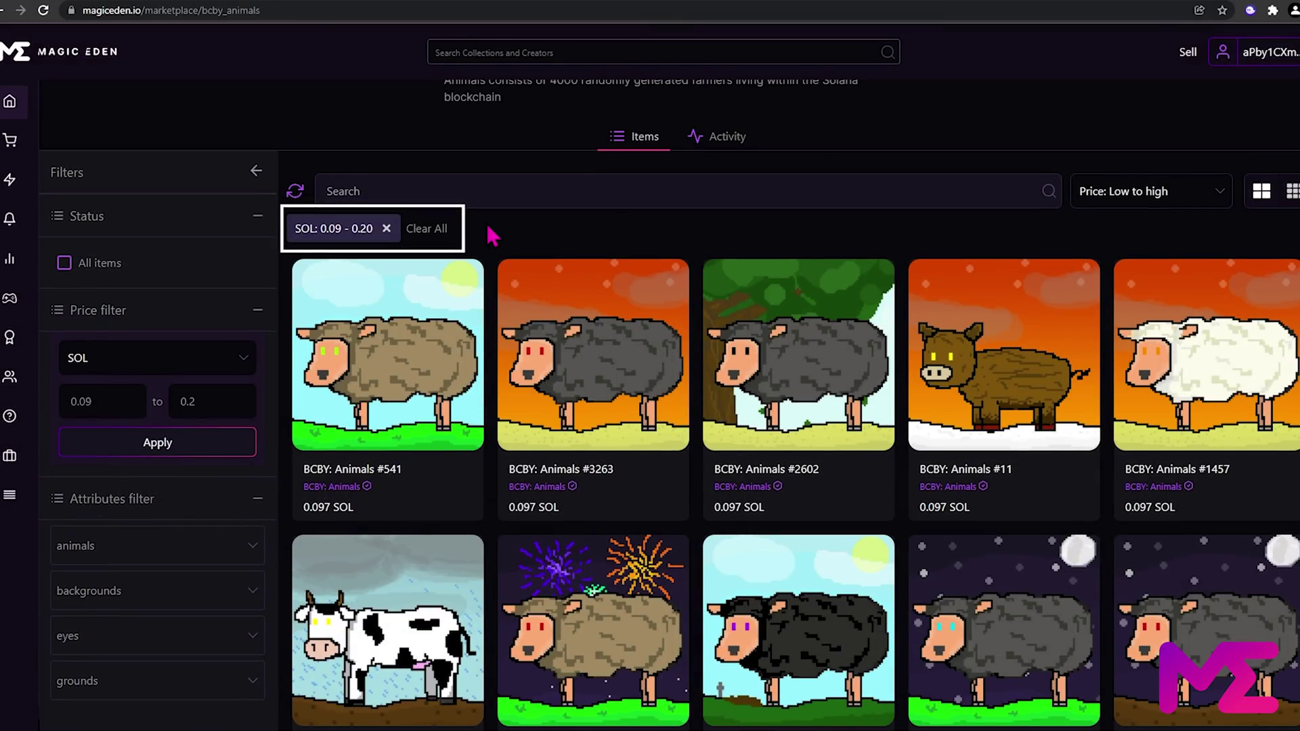
{"action": "left_click", "coordinate": [386, 229]}
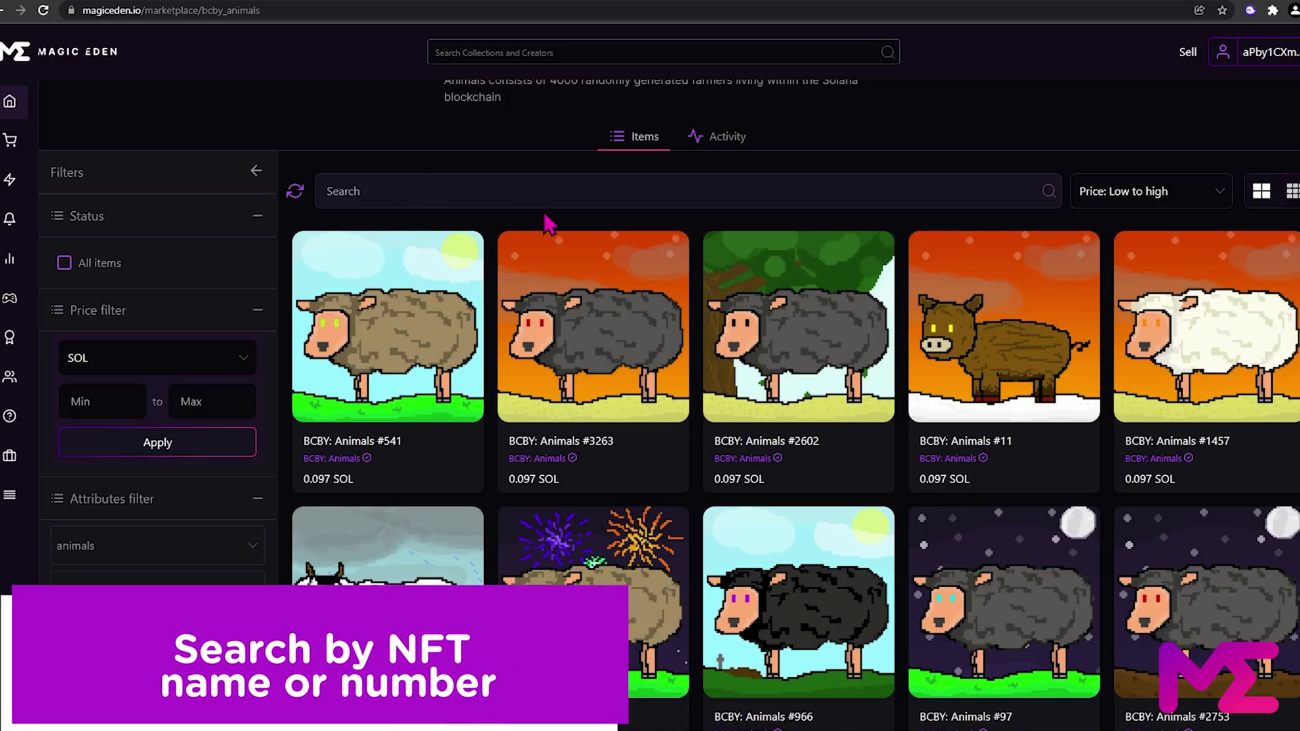
Filter the attributes to grey sheep and inverse cow animals with orange eyes
{"action": "type", "text": "1467"}
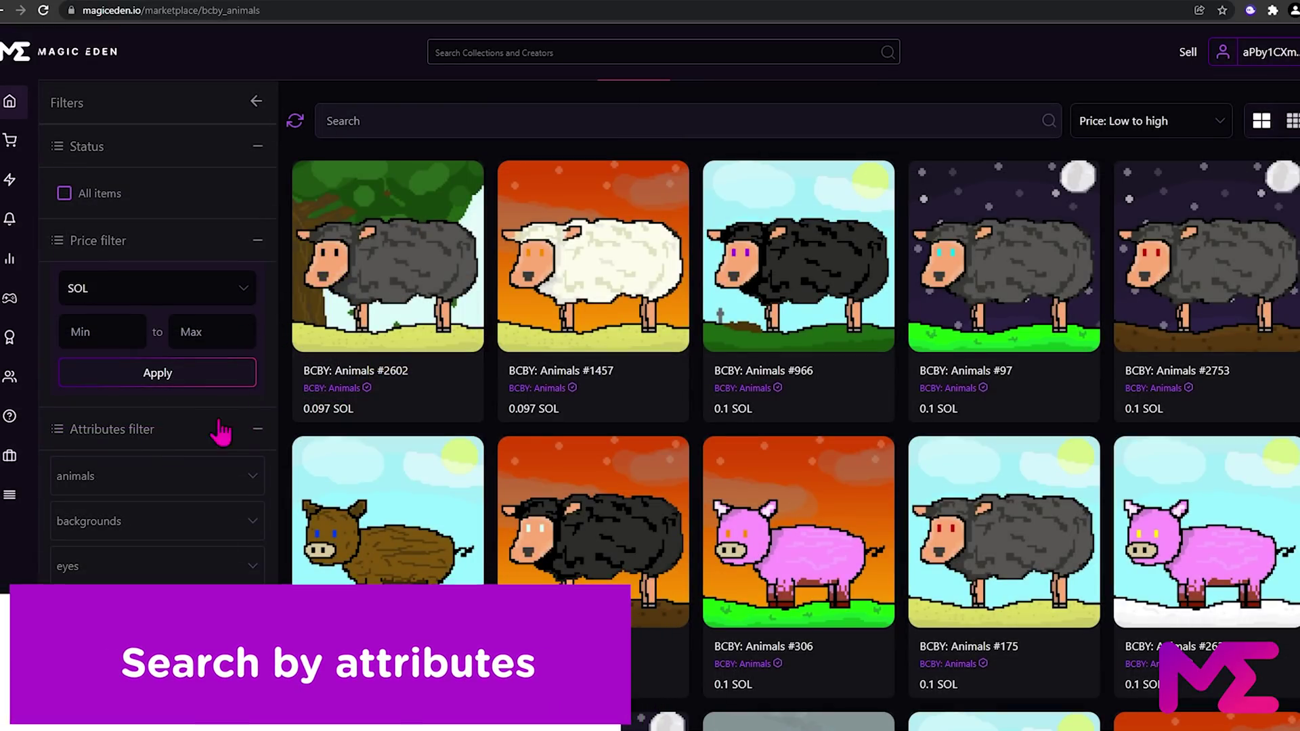
{"action": "left_click", "coordinate": [209, 475]}
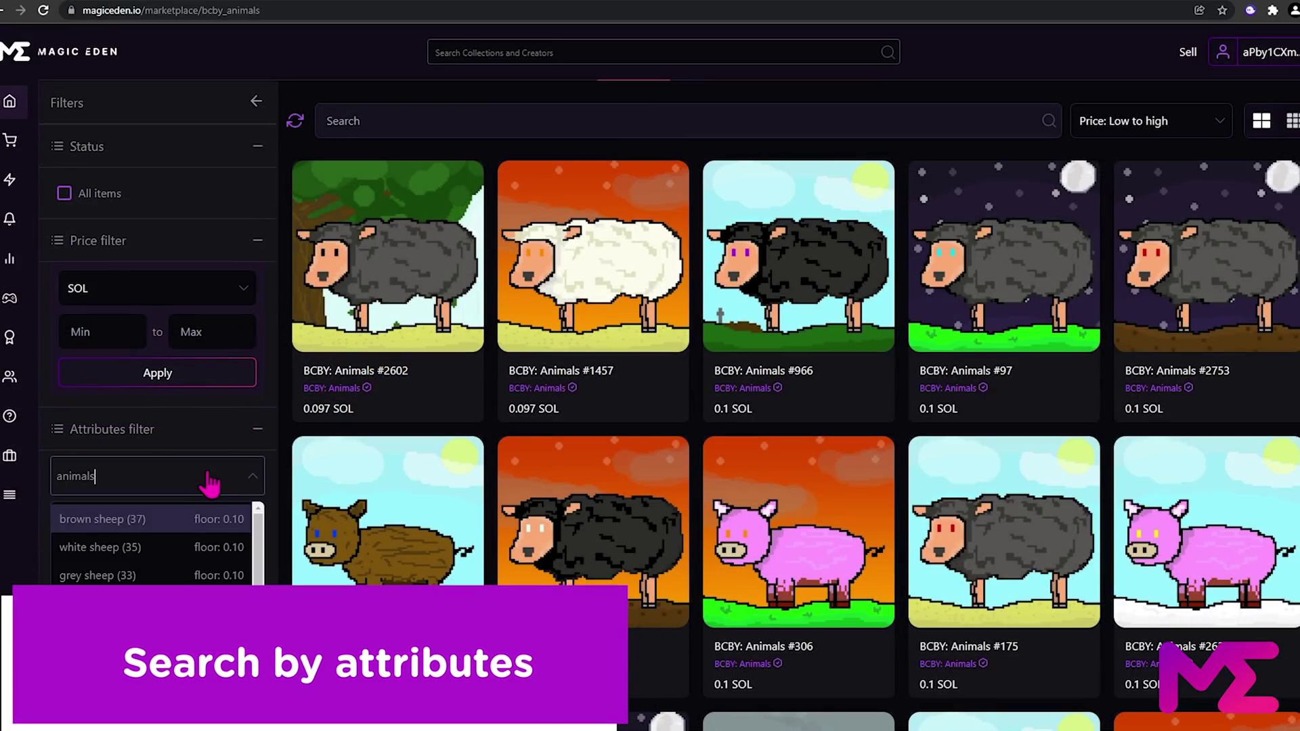
{"action": "left_click", "coordinate": [169, 575]}
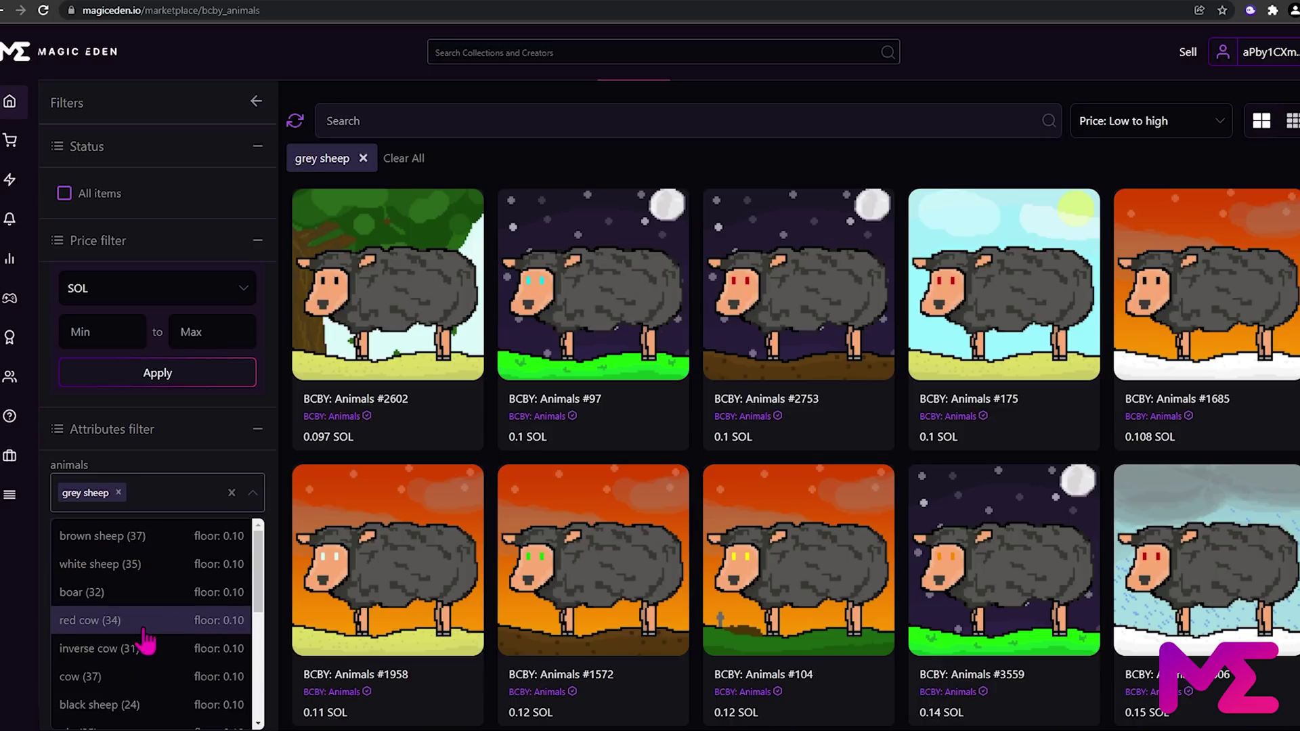
{"action": "left_click", "coordinate": [139, 652]}
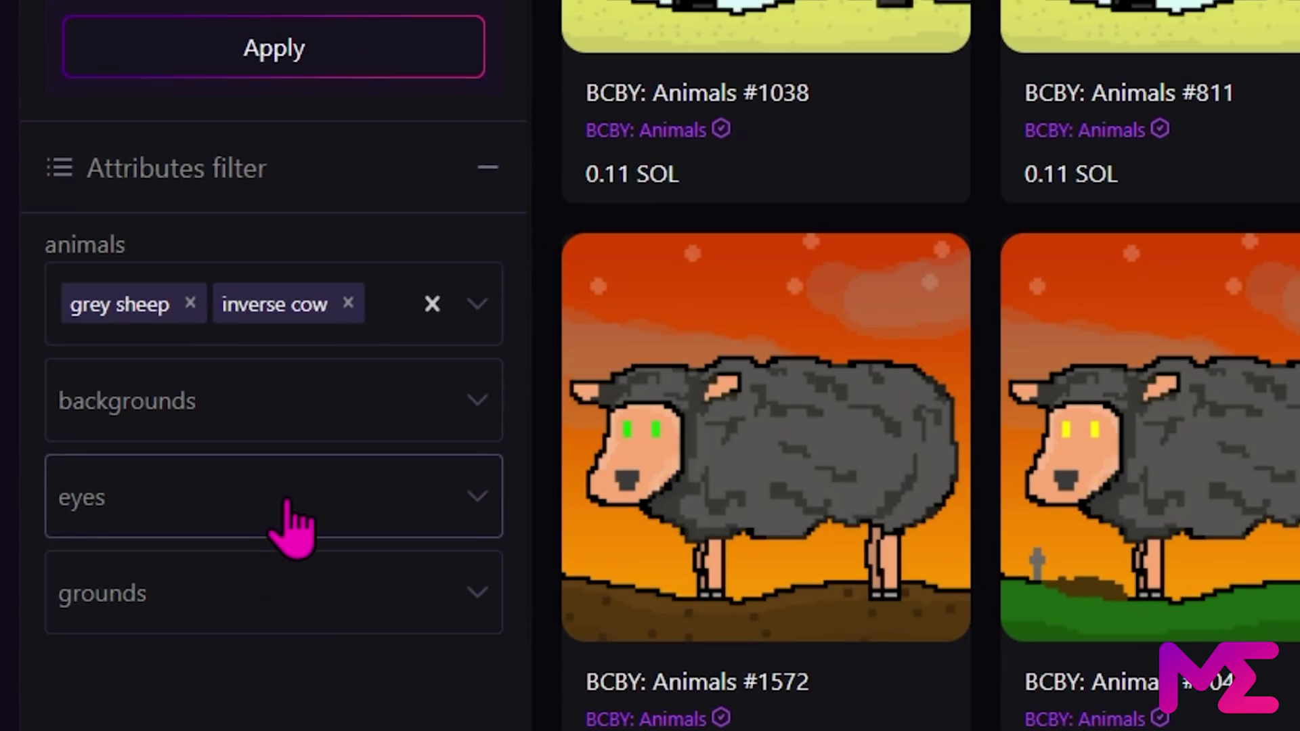
{"action": "left_click", "coordinate": [295, 515]}
{"action": "left_click", "coordinate": [217, 653]}
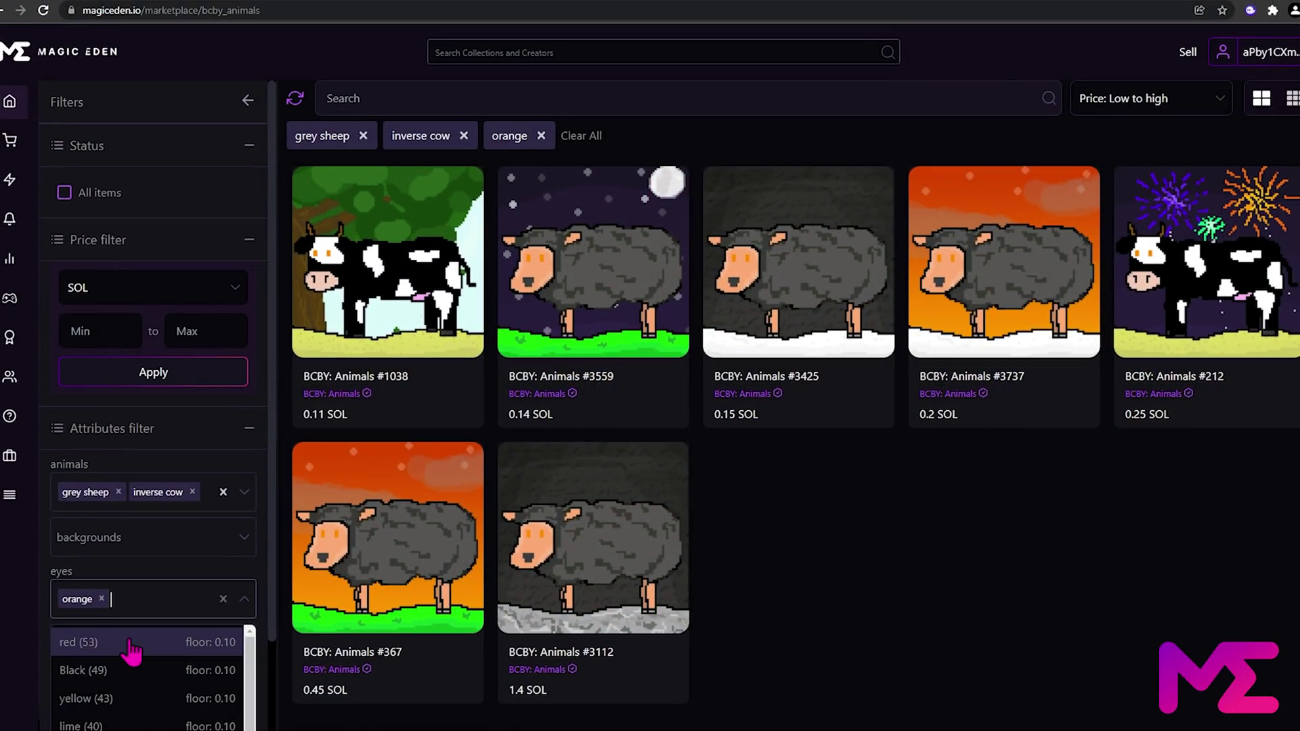
Add a tree background filter, then clear the animal, eye and background filters
{"action": "left_click", "coordinate": [131, 554]}
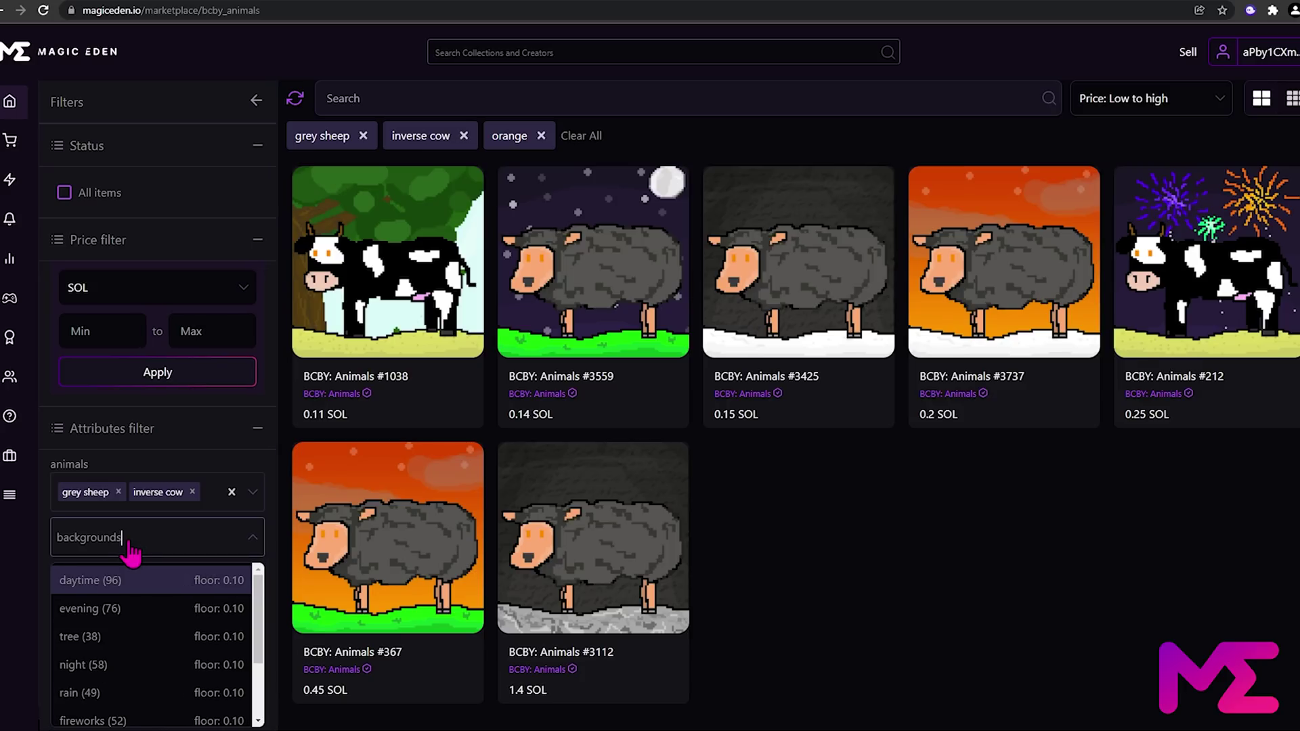
{"action": "left_click", "coordinate": [117, 634]}
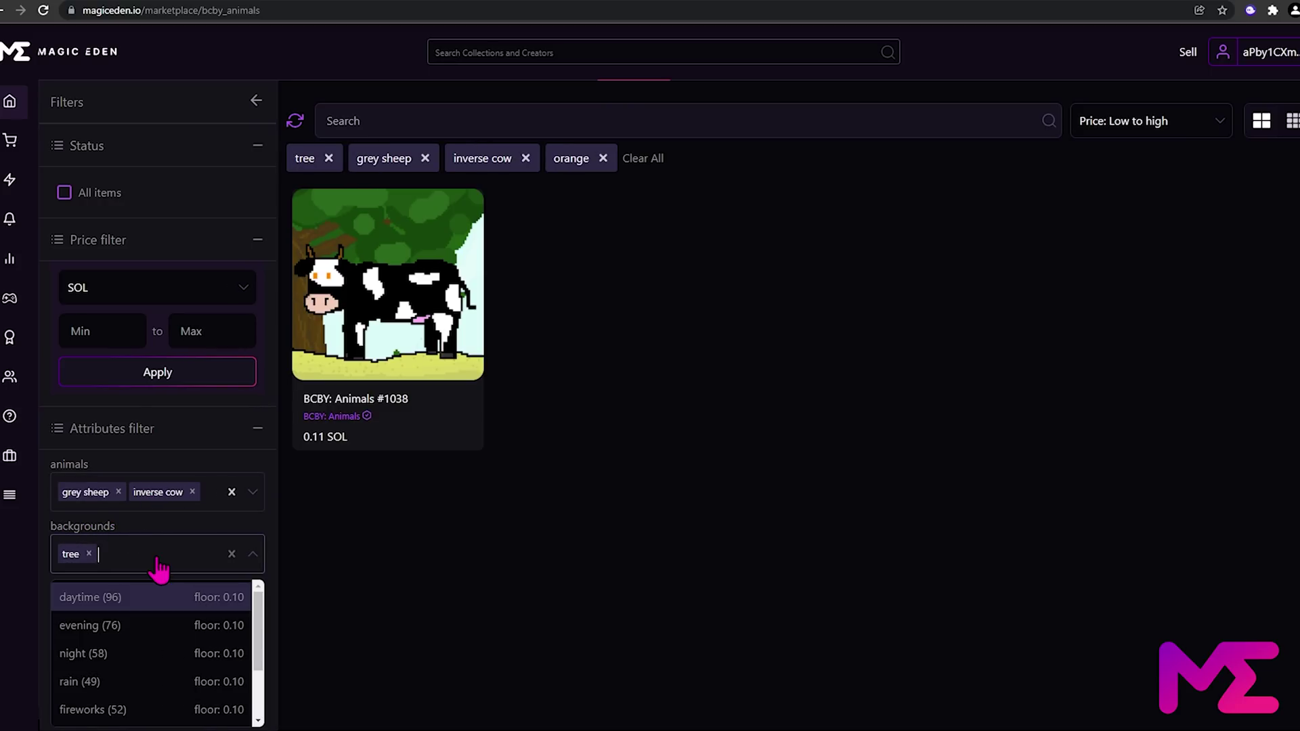
{"action": "left_click", "coordinate": [231, 493]}
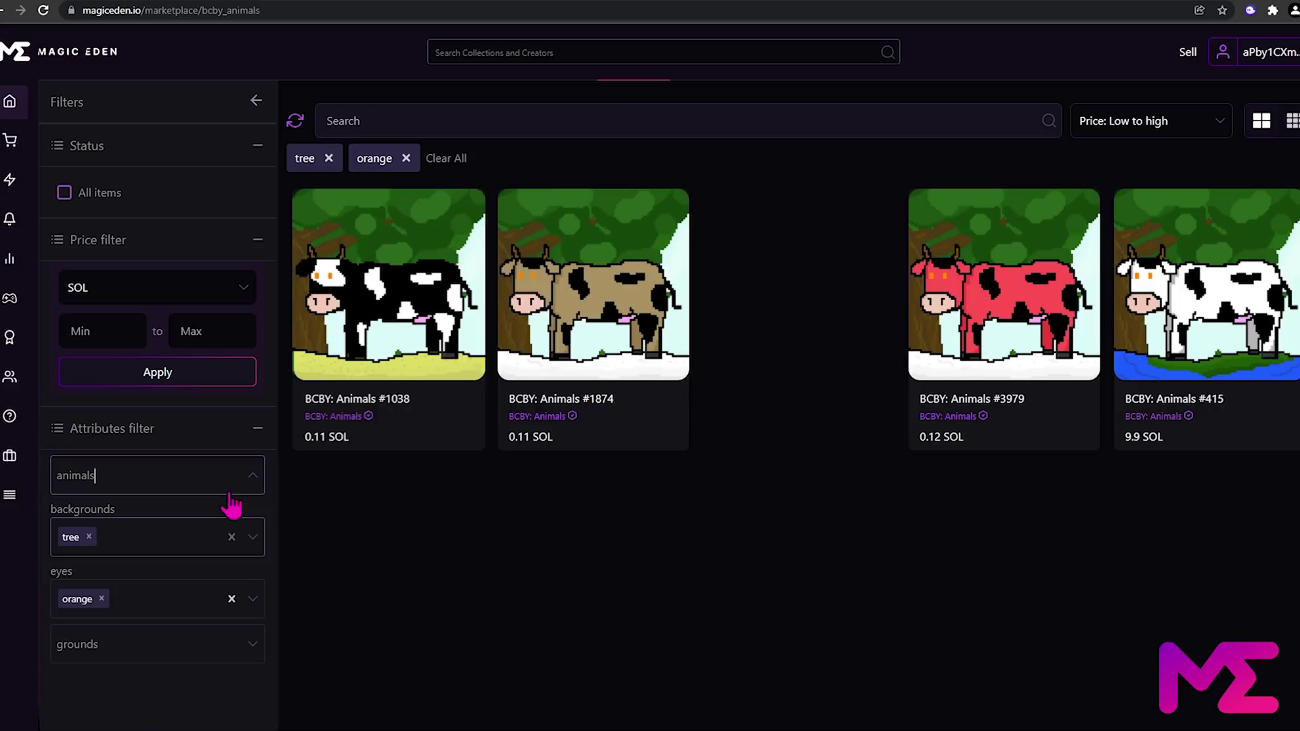
{"action": "left_click", "coordinate": [232, 600]}
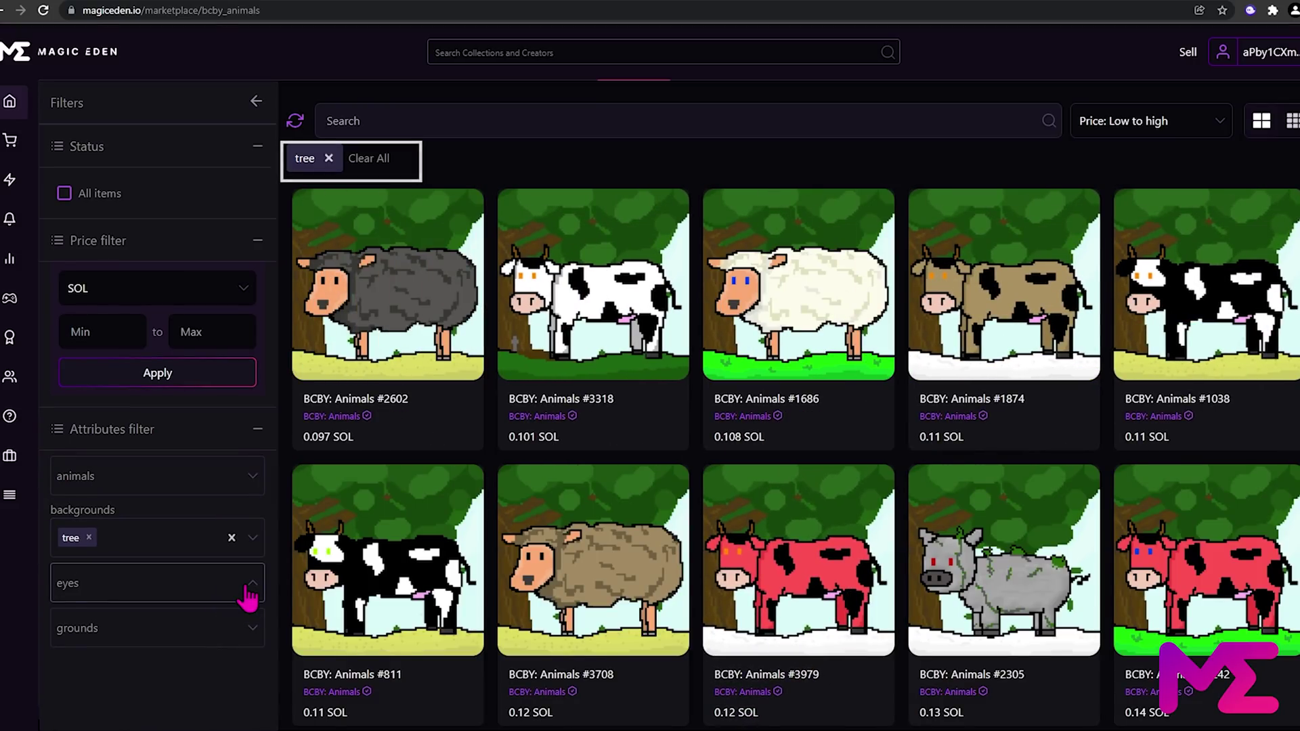
{"action": "left_click", "coordinate": [371, 160]}
{"action": "scroll", "coordinate": [967, 476], "scroll_direction": "down", "scroll_amount": 6}
{"action": "scroll", "coordinate": [967, 476], "scroll_direction": "down", "scroll_amount": 10}
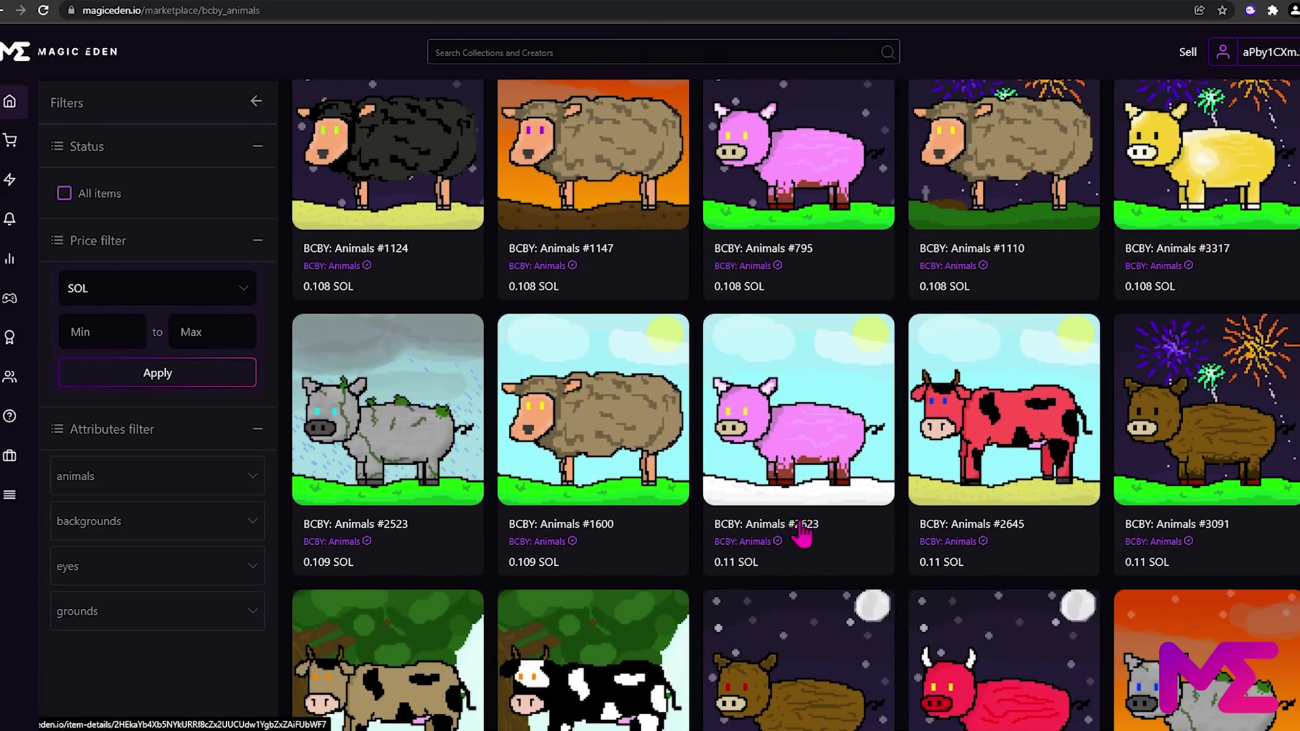
Open pig #2623, dismiss the offer form, and buy it now at 0.11 SOL
{"action": "left_click", "coordinate": [801, 535]}
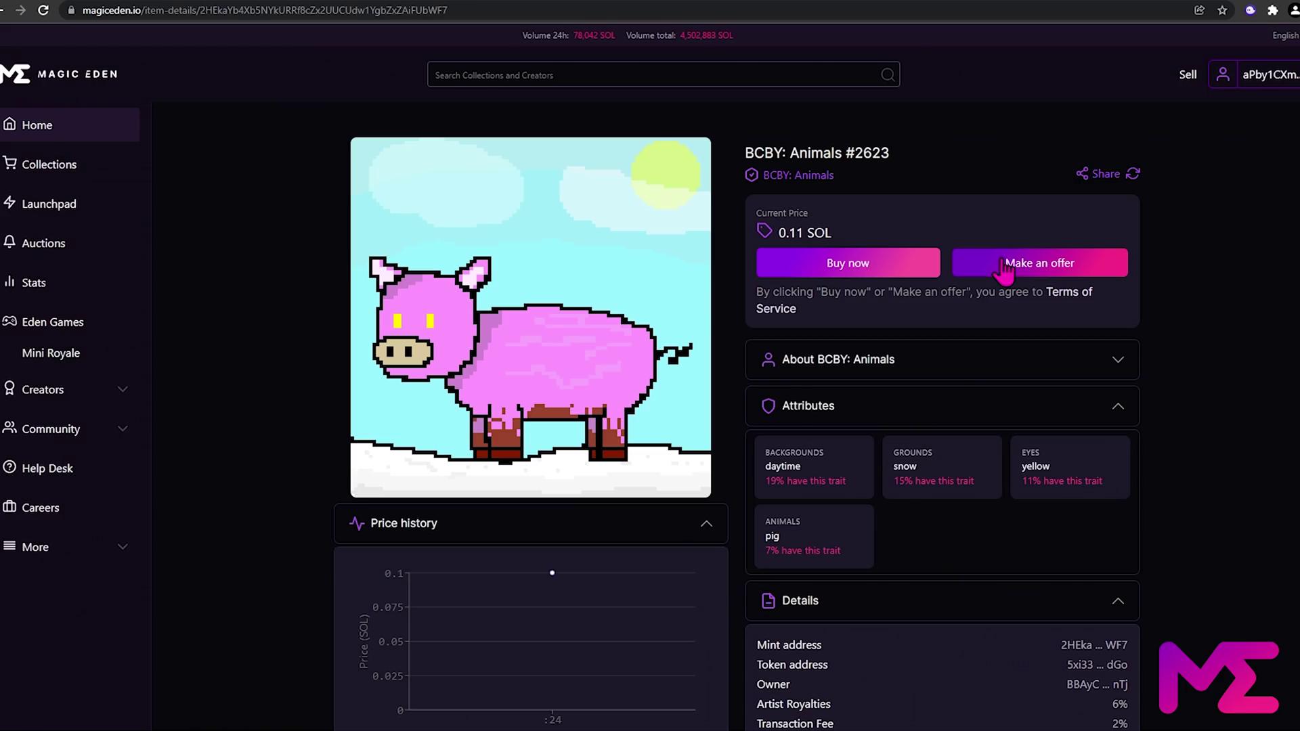
{"action": "left_click", "coordinate": [1004, 265]}
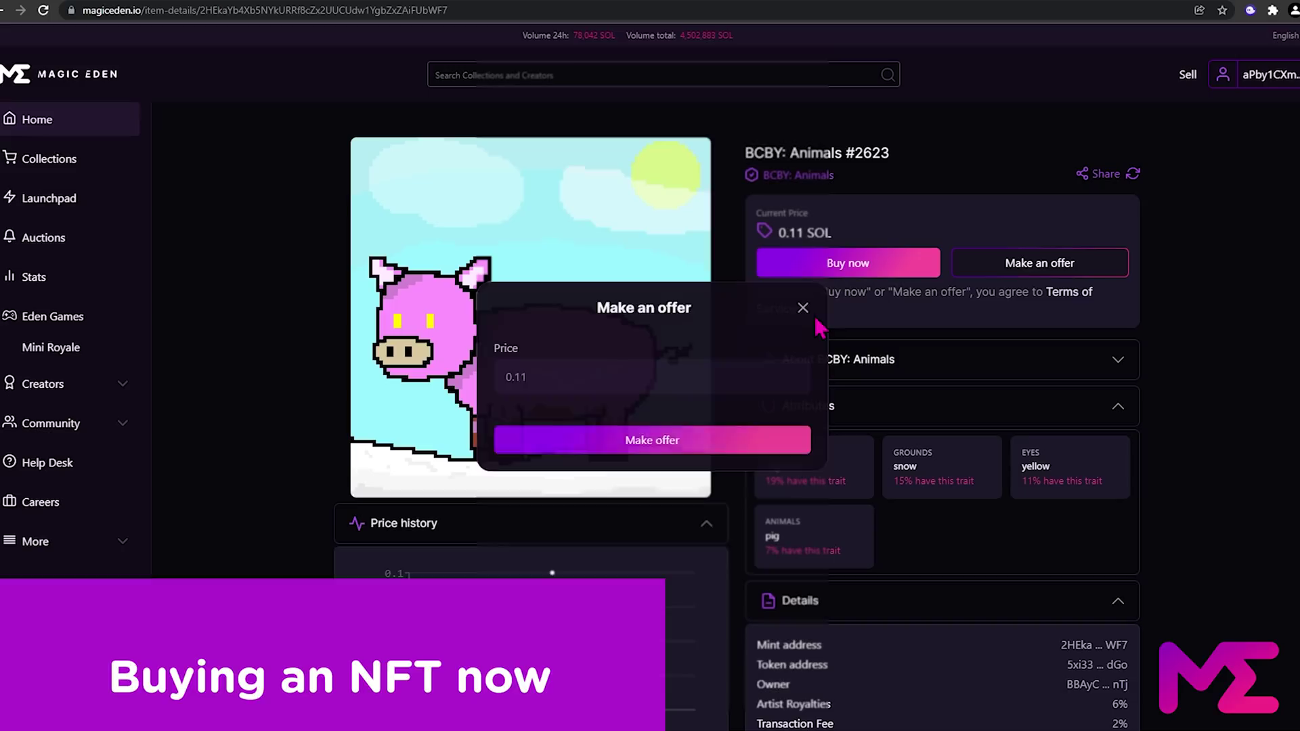
{"action": "left_click", "coordinate": [809, 309]}
{"action": "left_click", "coordinate": [843, 262]}
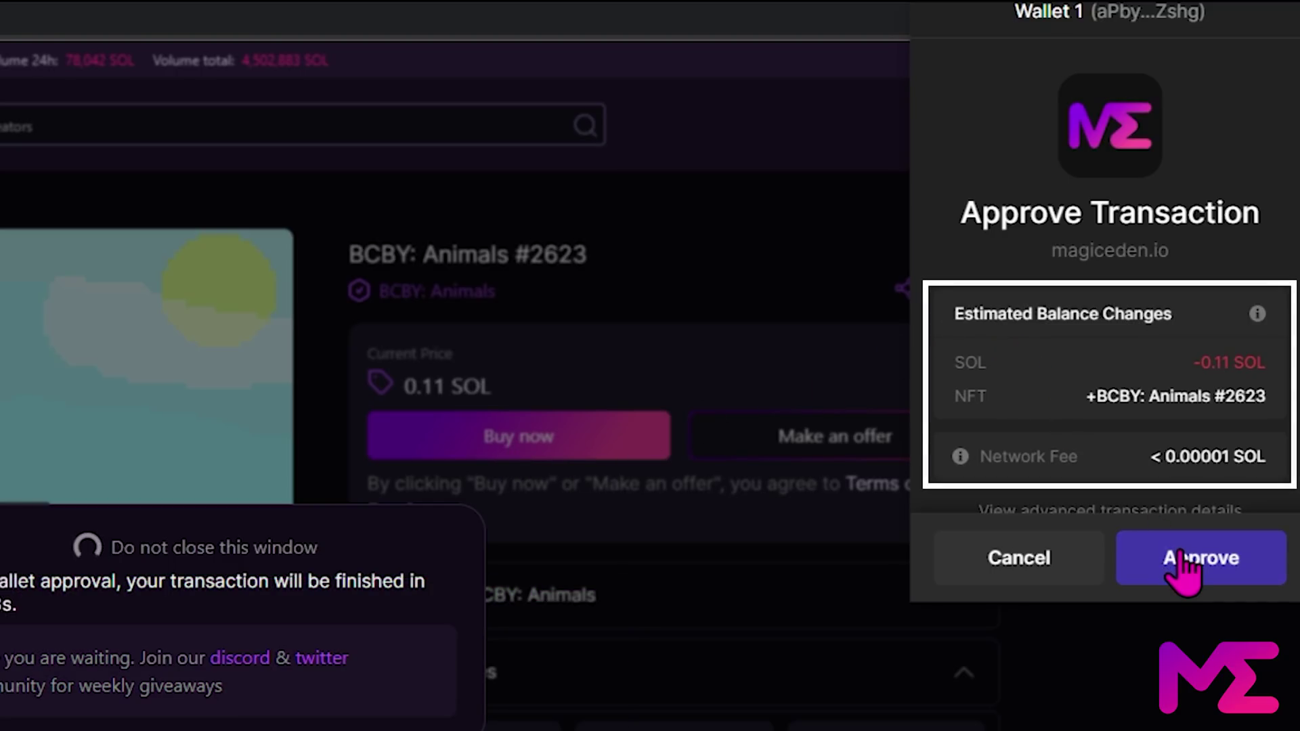
Approve the 0.11 SOL transaction in Phantom's popup
{"action": "left_click", "coordinate": [1184, 568]}
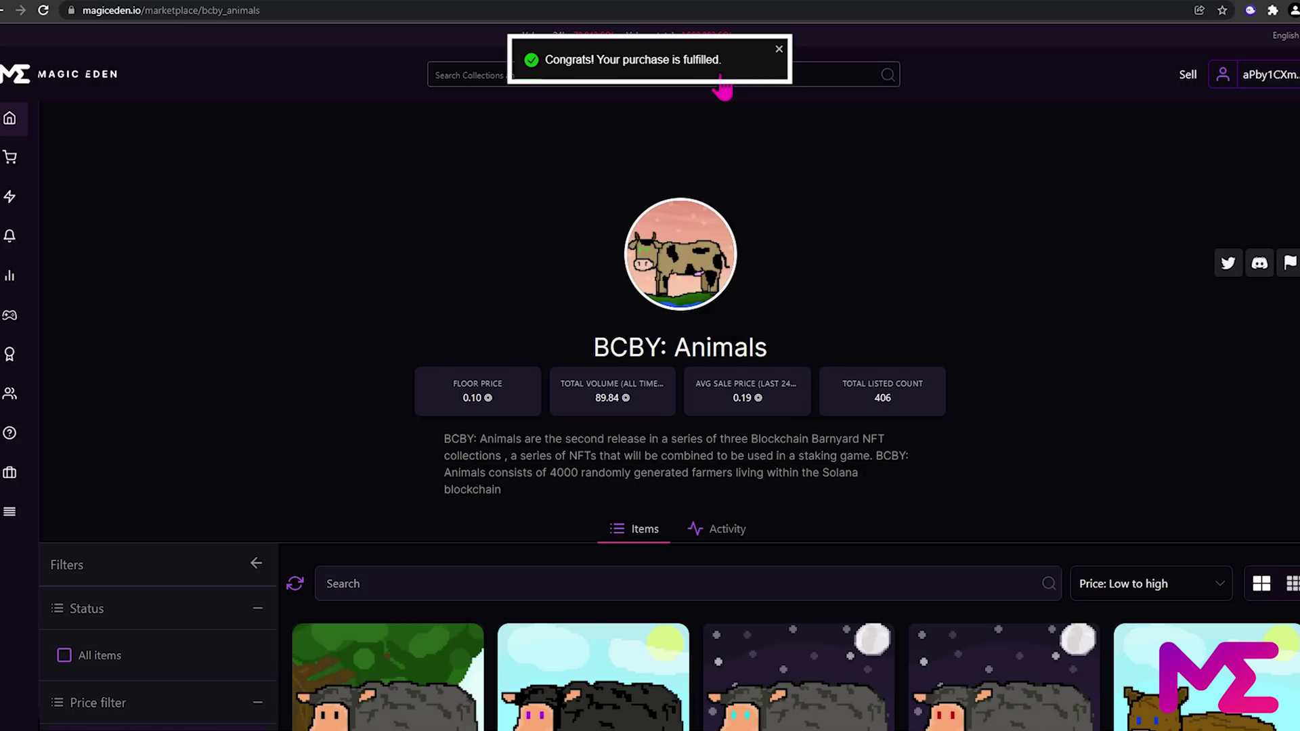
Open Phantom from the toolbar and view the pink pig under Collectibles
{"action": "left_click", "coordinate": [1252, 11]}
{"action": "left_click", "coordinate": [1084, 379]}
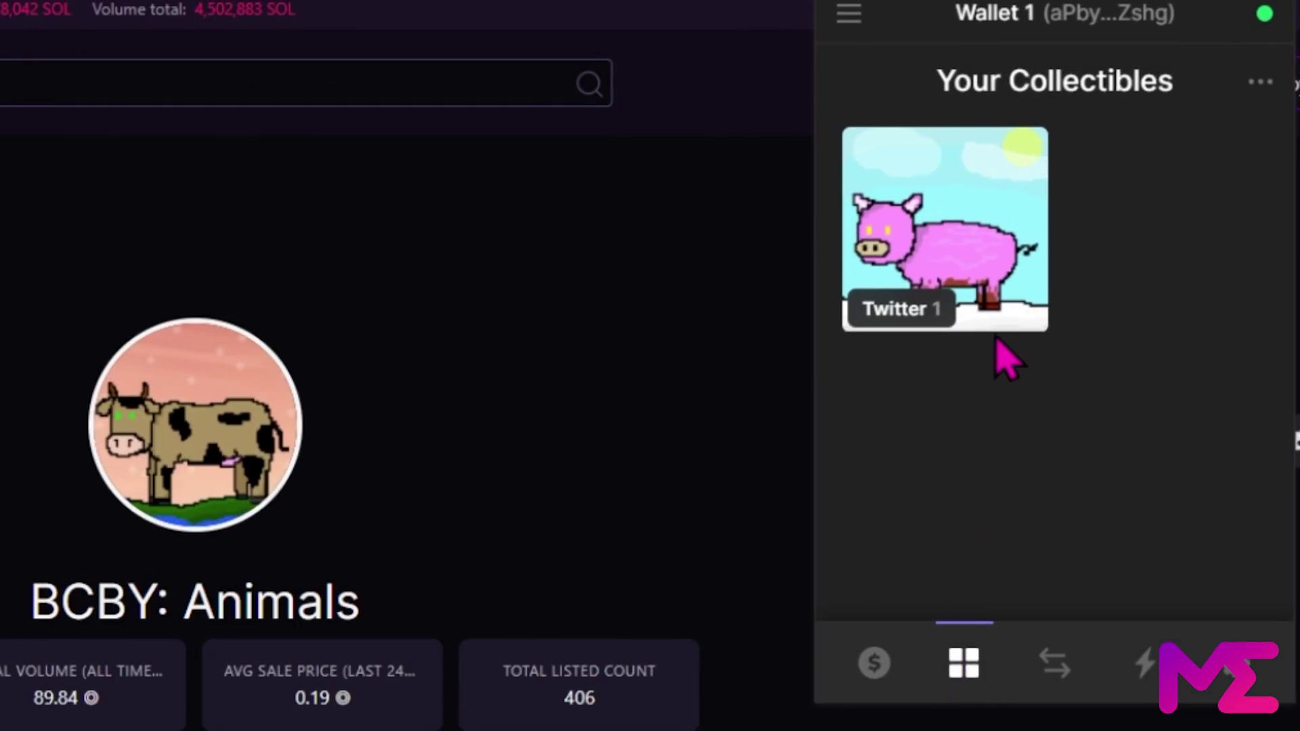